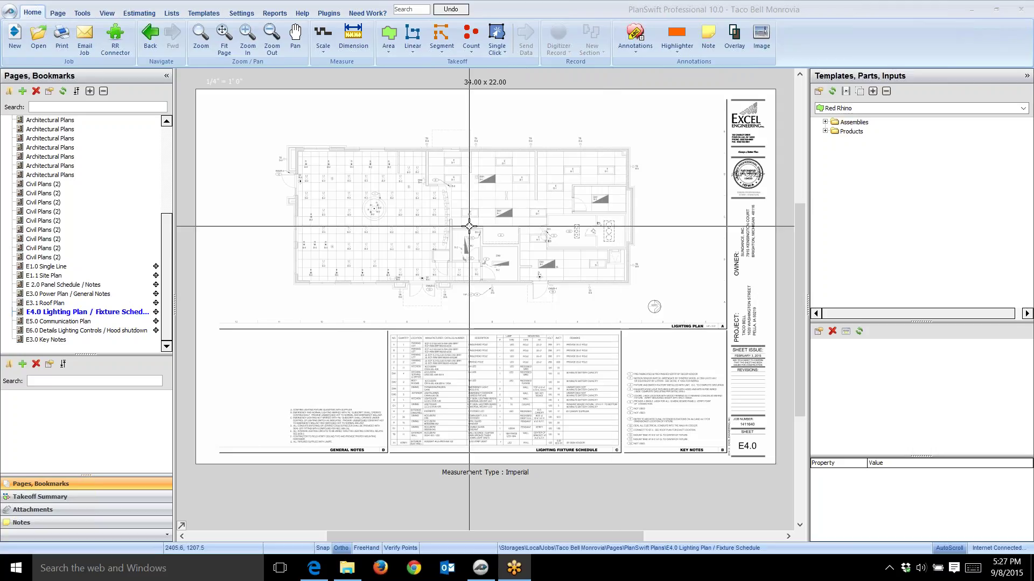
Select the Red Rhino Assemblies and Products template groups.
left_click(890, 124)
double_click(892, 120)
double_click(891, 126)
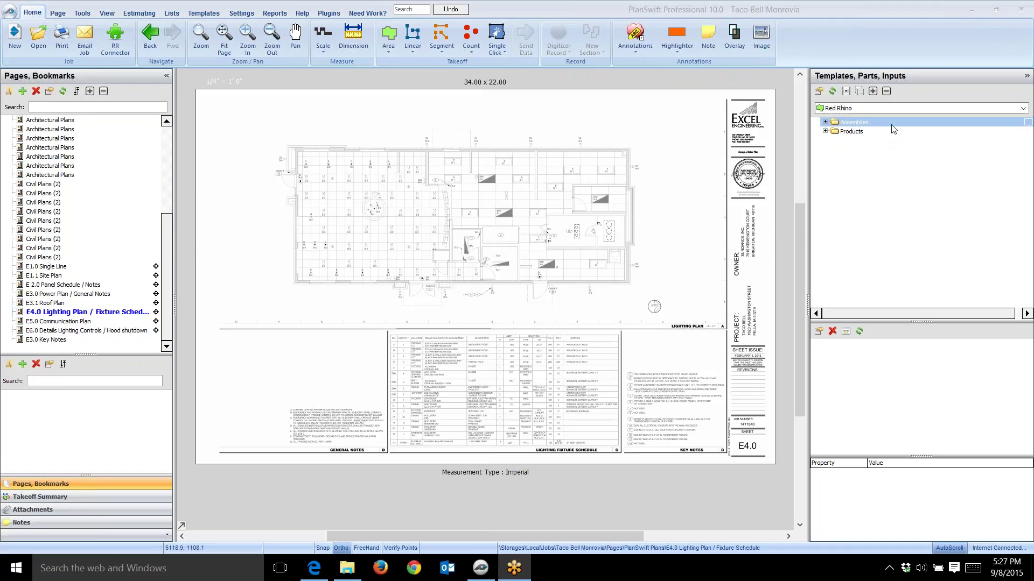
left_click(892, 132)
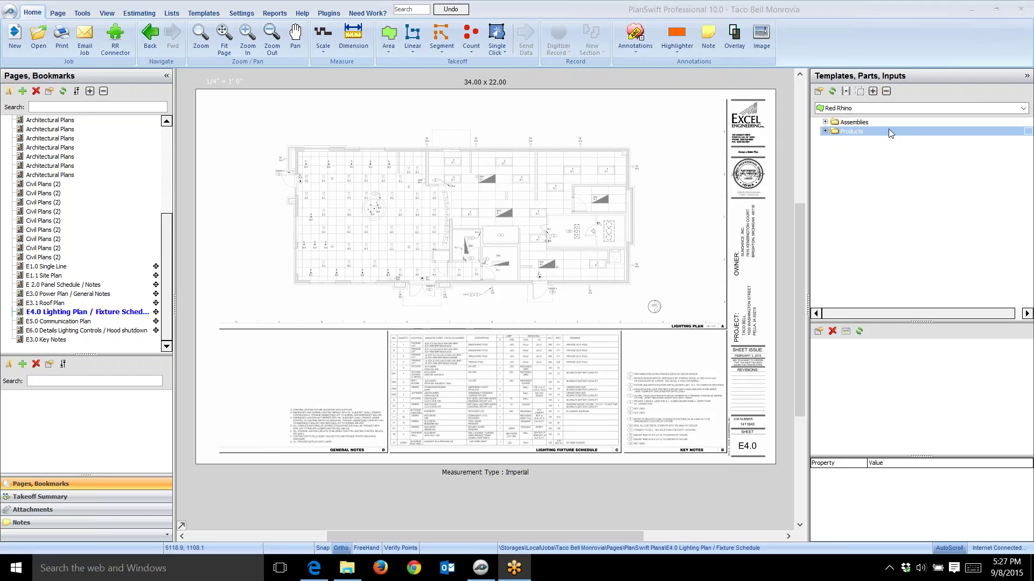
Log in to Red Rhino Integrator with the account username and password, then minimize it to show the drawing.
left_click(114, 40)
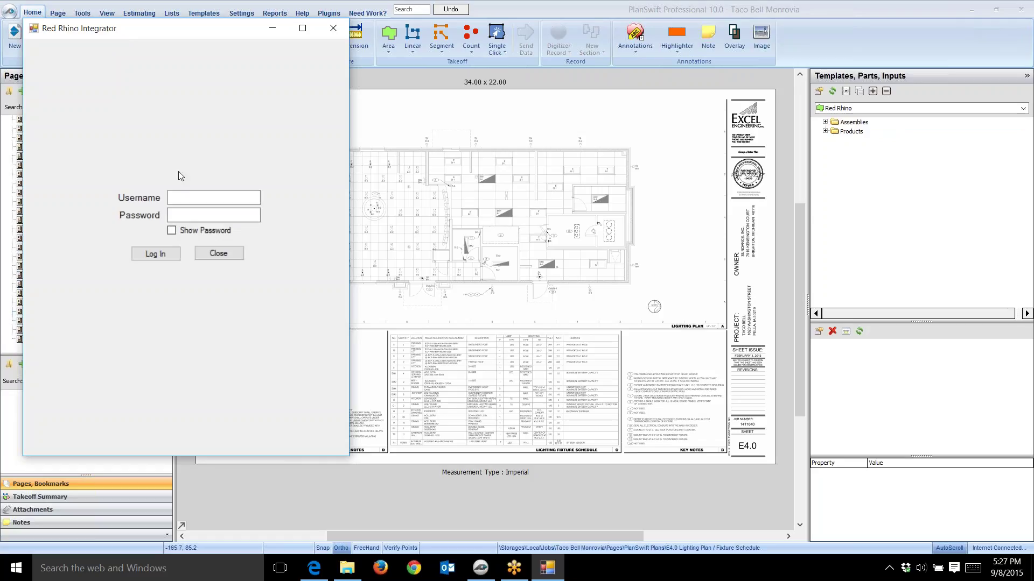
left_click(185, 198)
type("johnyy")
key("BackSpace")
key("BackSpace")
key("BackSpace")
type("nnyps")
key("Tab")
type("********")
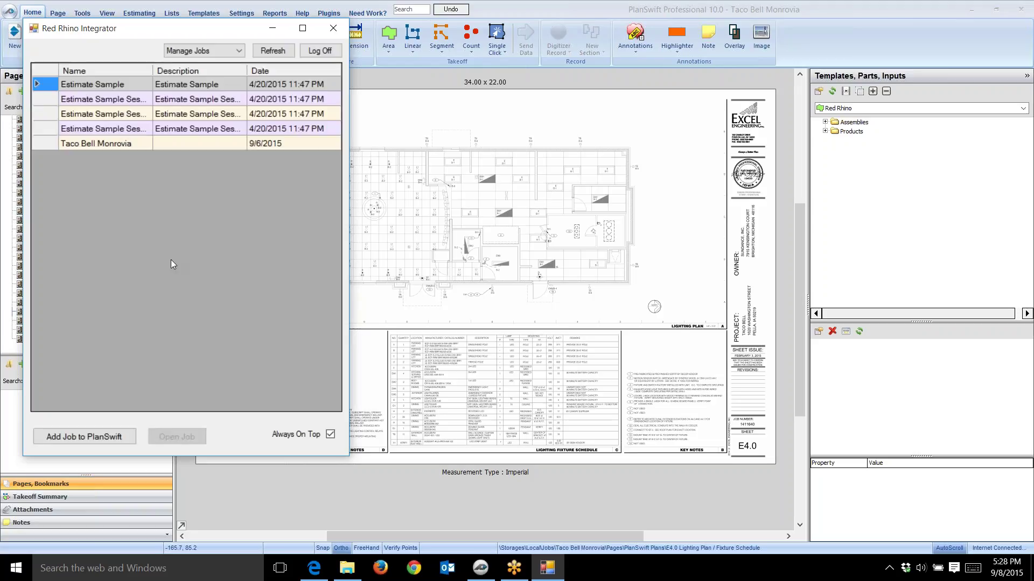
left_click_drag(189, 28, 519, 123)
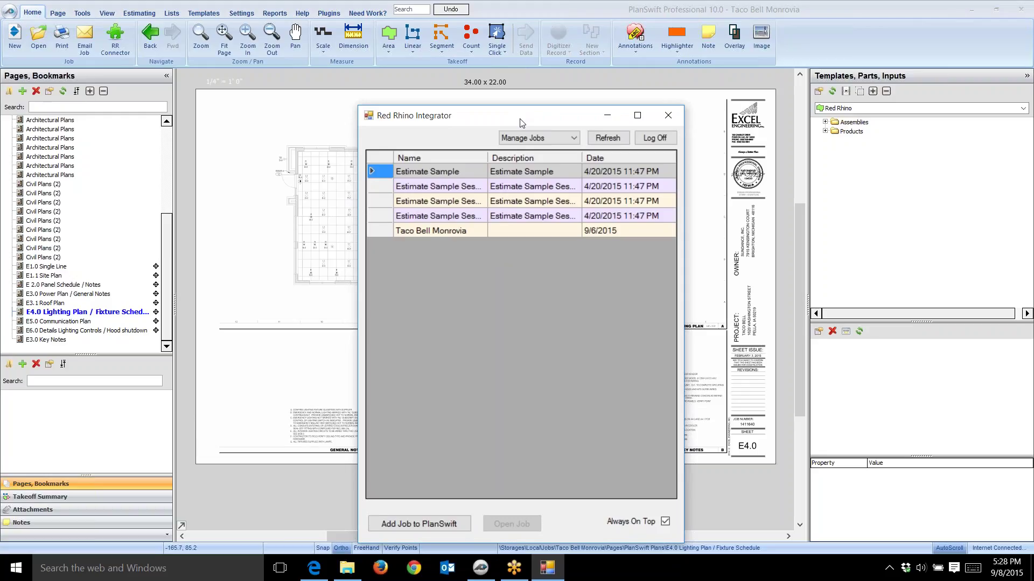
left_click(607, 120)
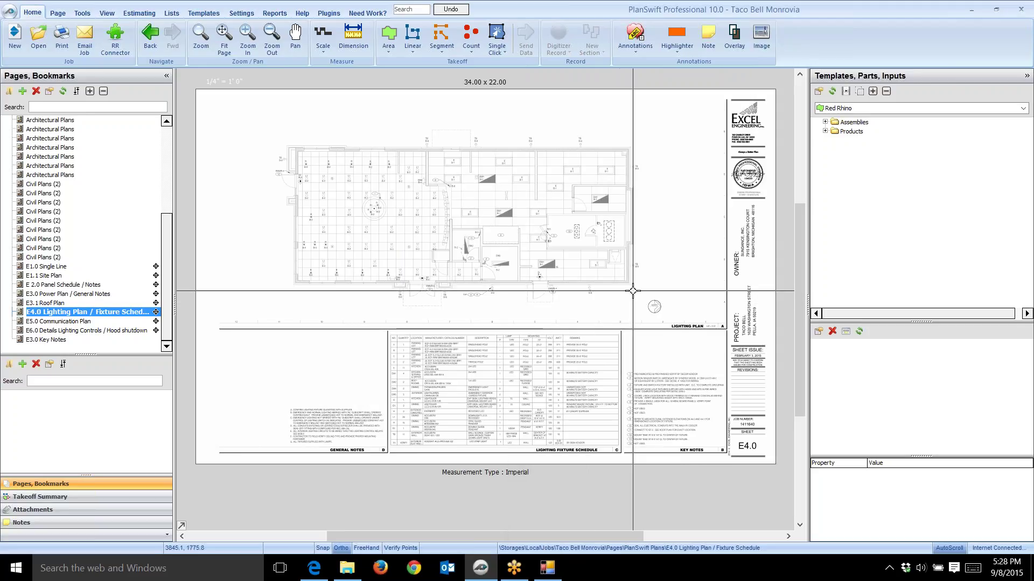
left_click(317, 572)
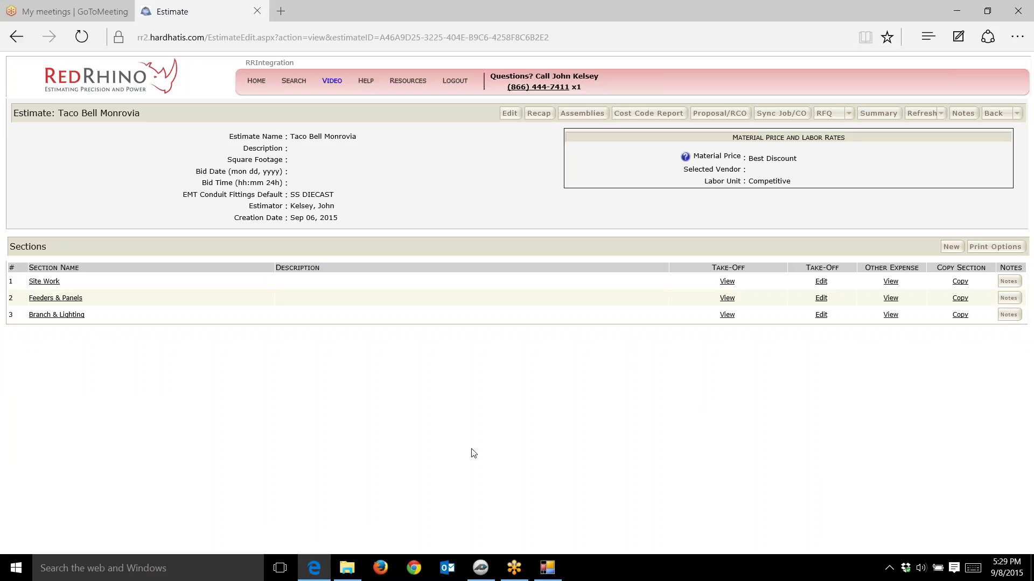
left_click(479, 575)
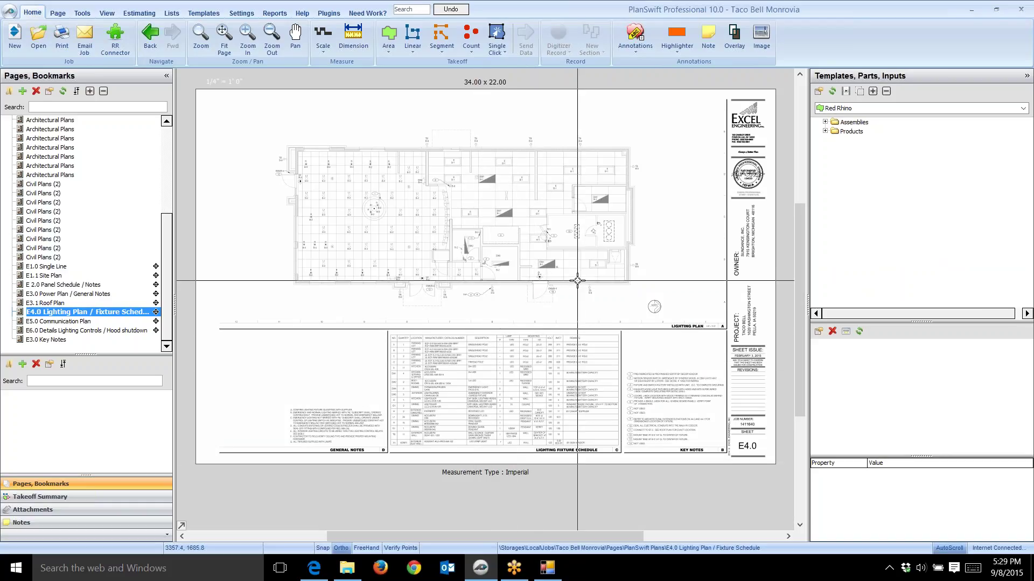
Zoom in and centre the E4.0 fixture area, then select the Products template group.
scroll(577, 280, "up", 3)
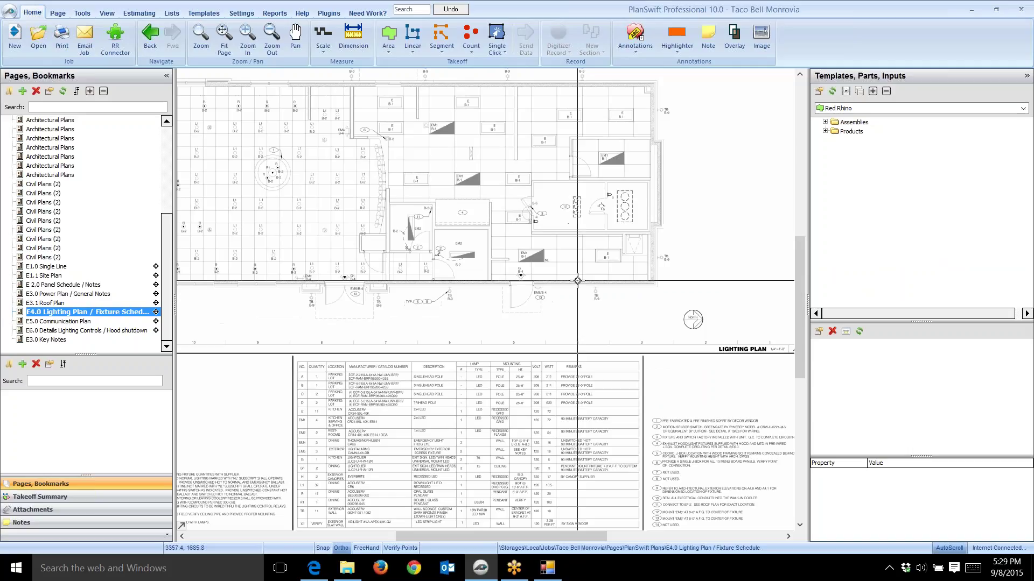
left_click_drag(498, 233, 527, 336)
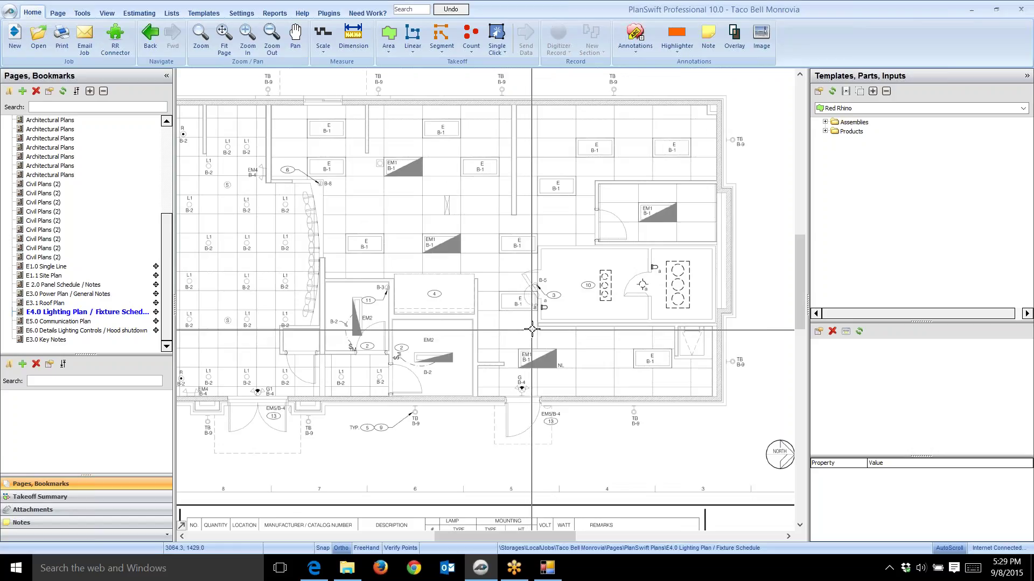
left_click(885, 131)
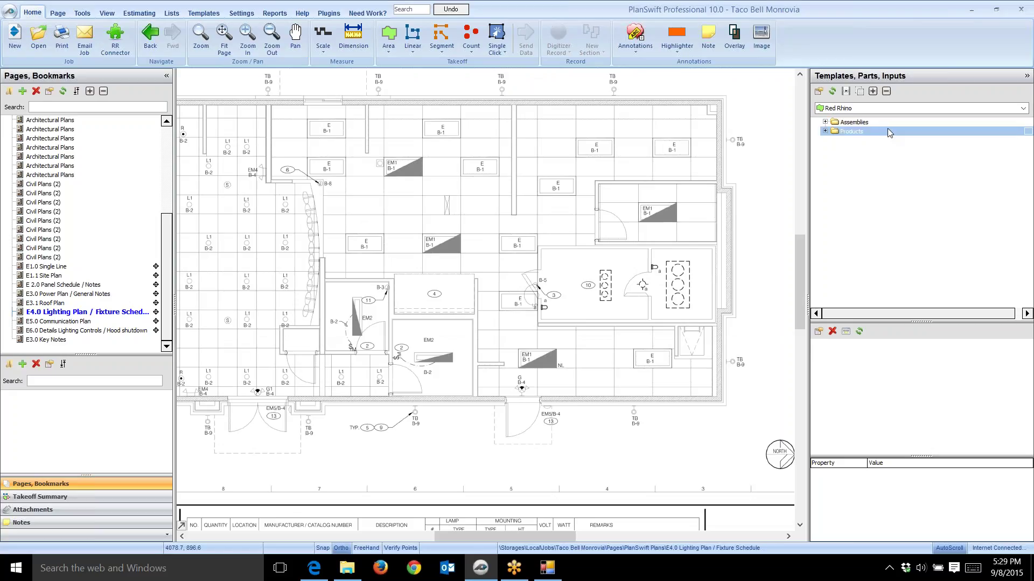
Expand Assemblies to show 100 Residential, 200 Commercial / Industrial and 300 Structured Cabling Systems.
left_click(889, 124)
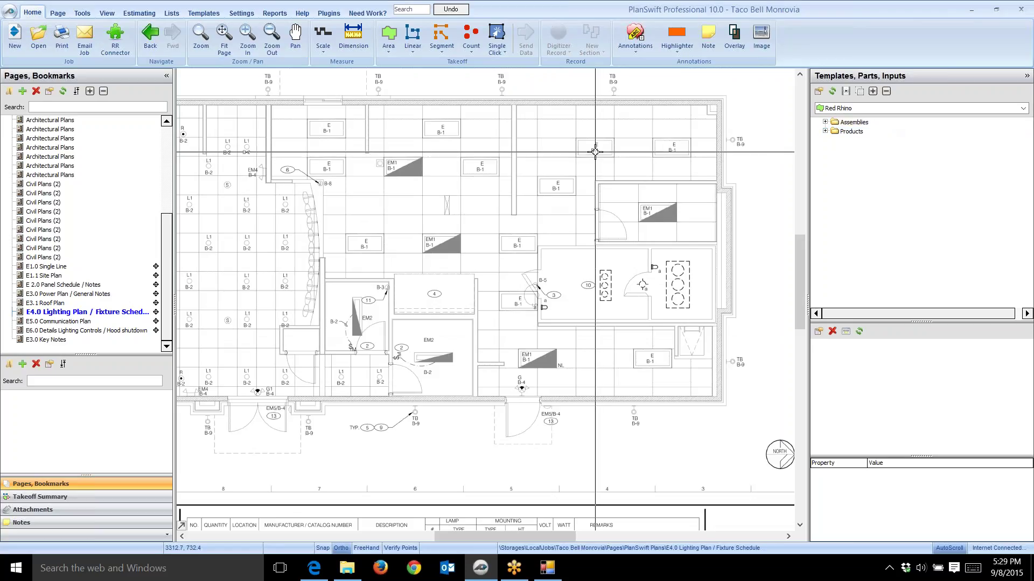
left_click(827, 123)
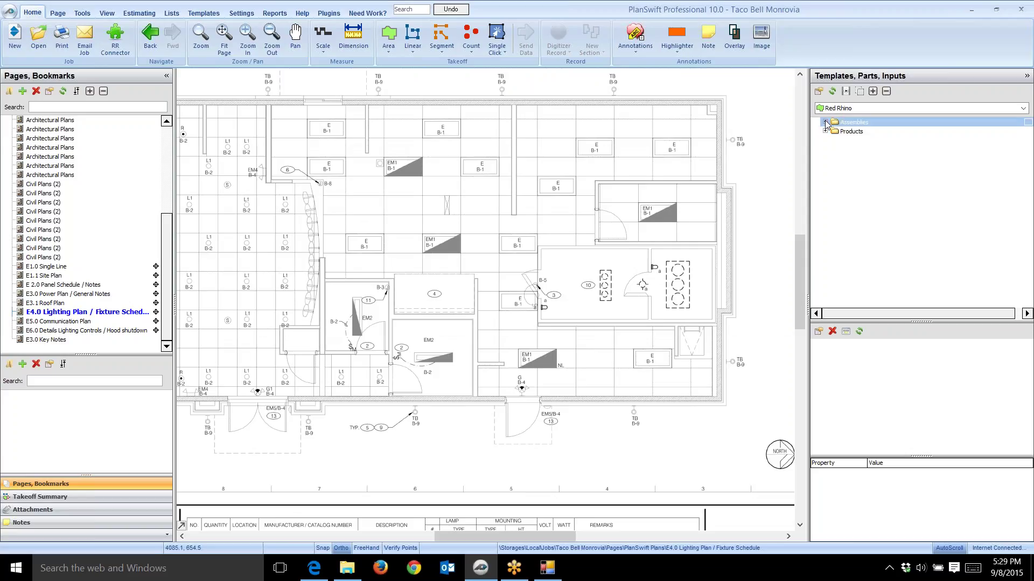
left_click(826, 123)
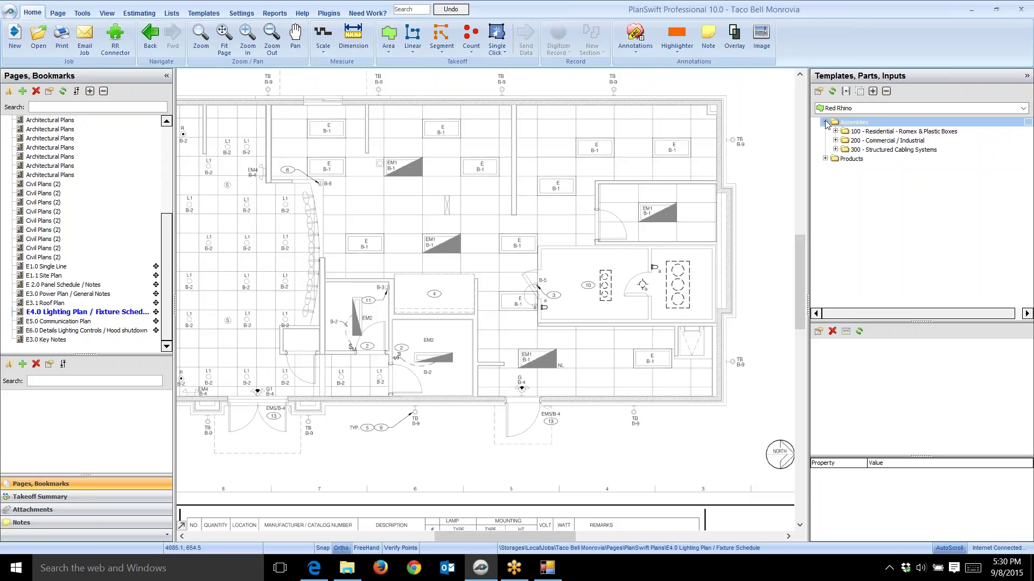
Expand 200 - Commercial / Industrial, 10 - Fixtures, then 101 - Recessed LED / Fluorescent Fixtures.
left_click(827, 133)
left_click(828, 142)
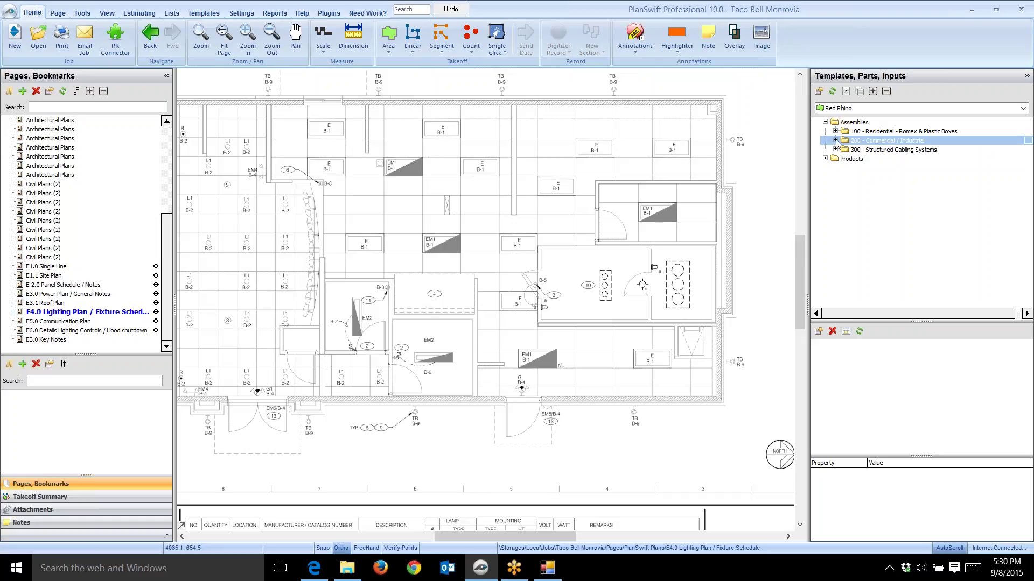
left_click(835, 141)
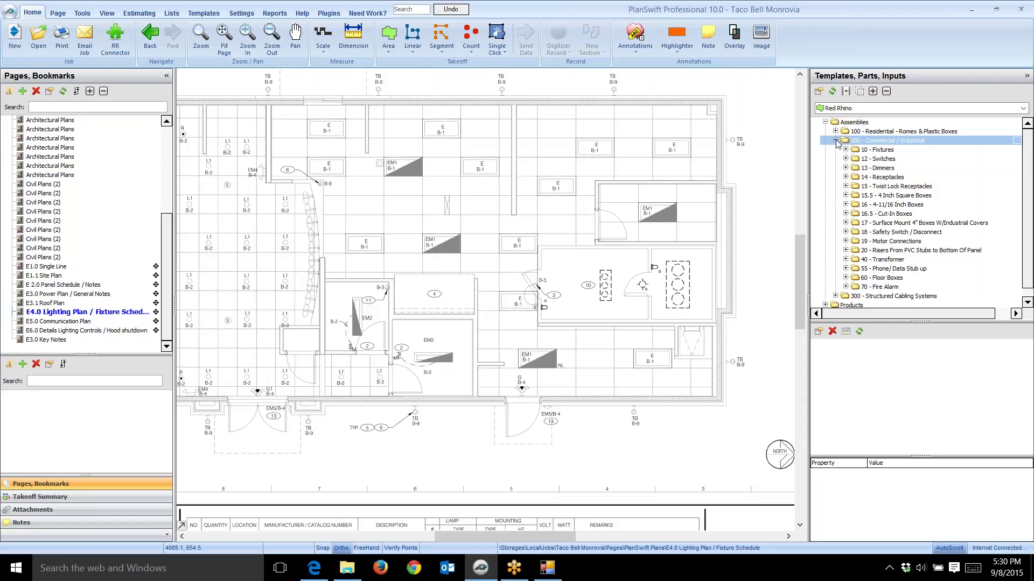
left_click(846, 150)
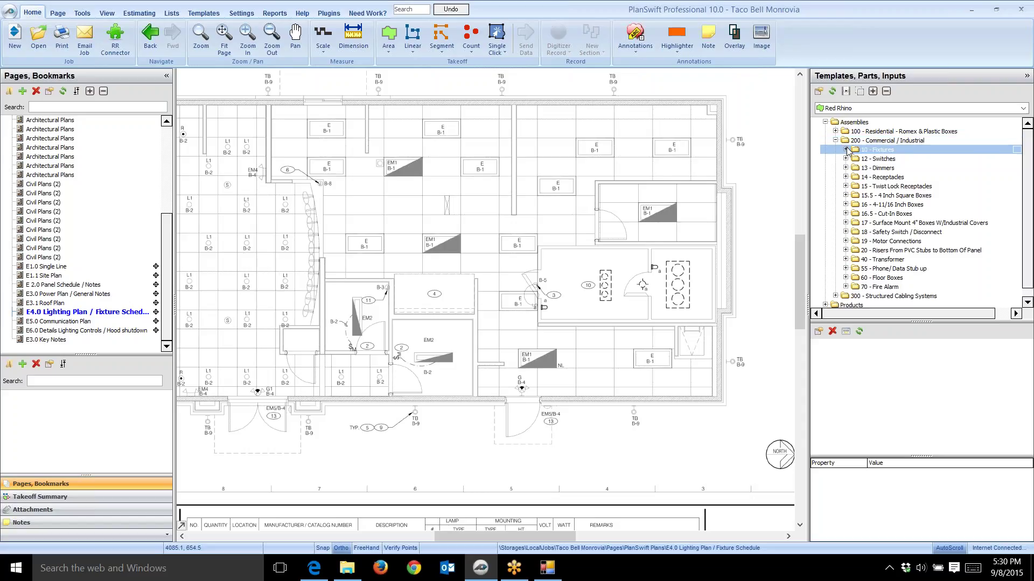
left_click(846, 150)
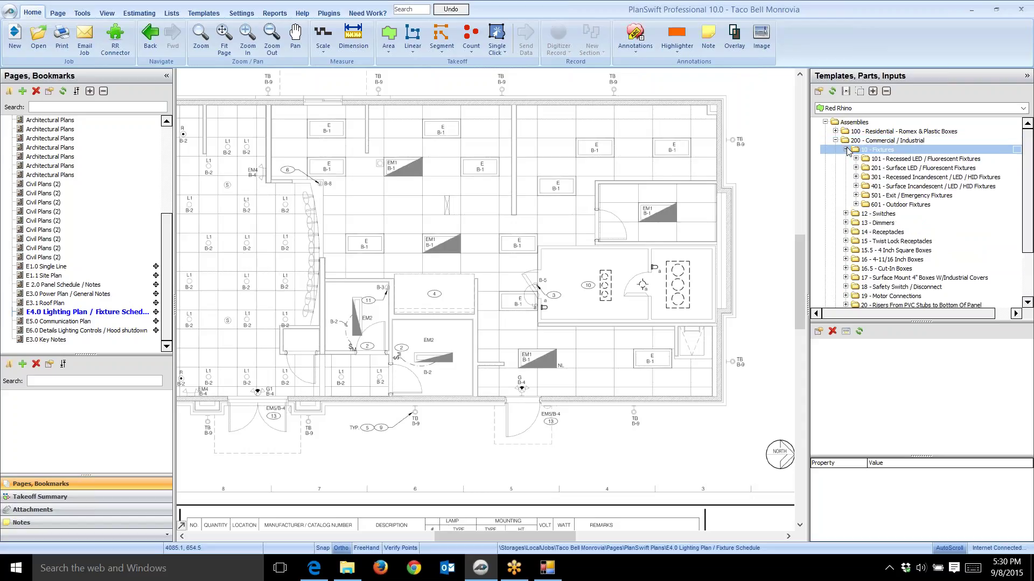
left_click(959, 159)
left_click(955, 168)
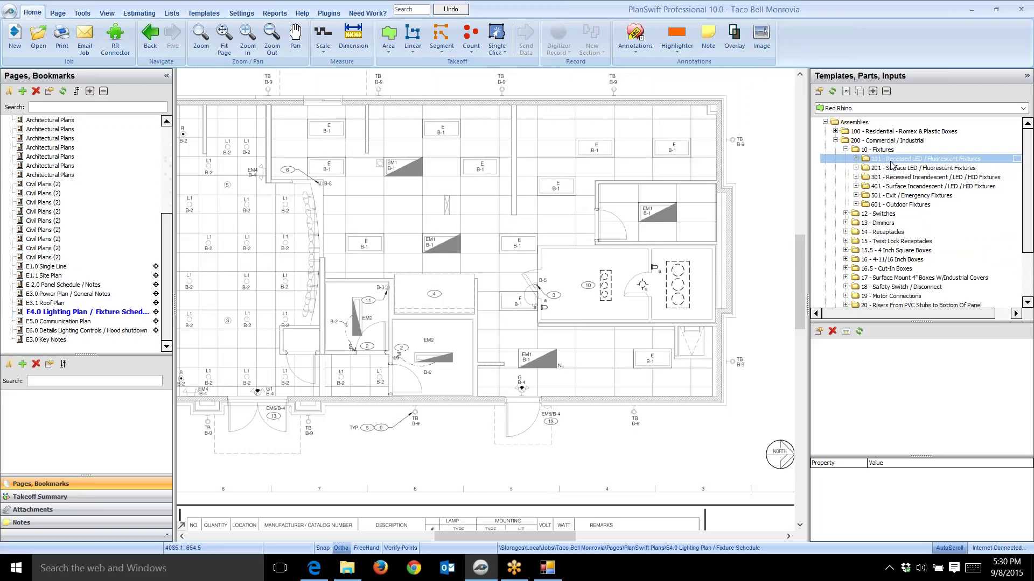
left_click(856, 160)
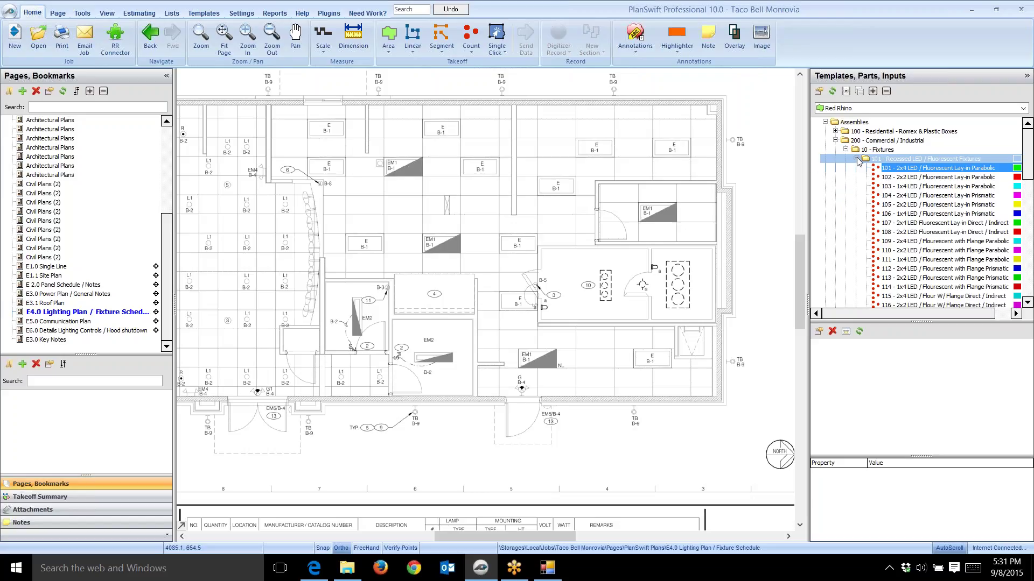
Select the 101 - 2x4 LED / Fluorescent Lay-in Parabolic assembly.
left_click(898, 169)
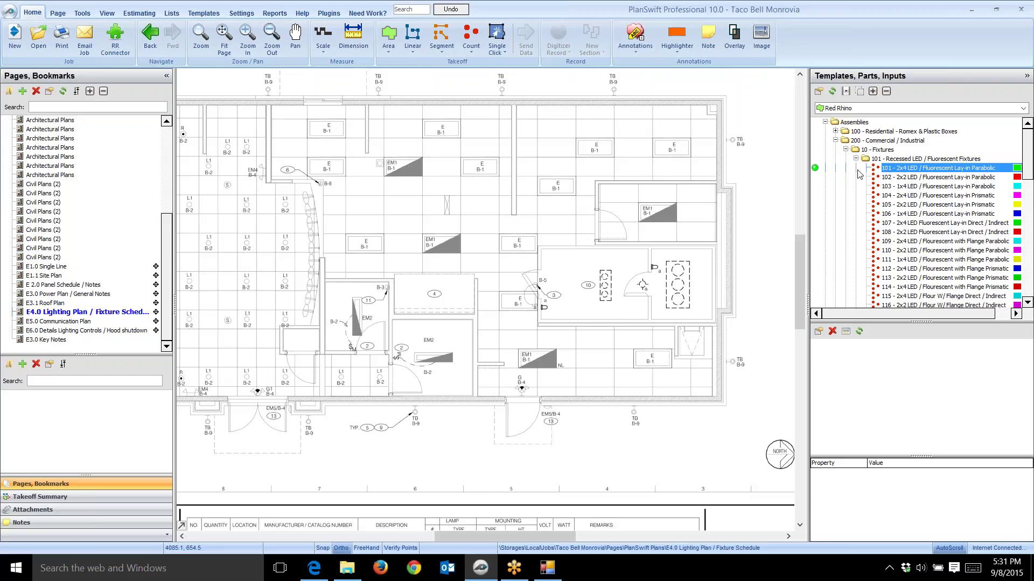
Add the 2x4 LED assembly as a takeoff filed under Taco Bell Monrovia\Branch & Lighting.
double_click(815, 170)
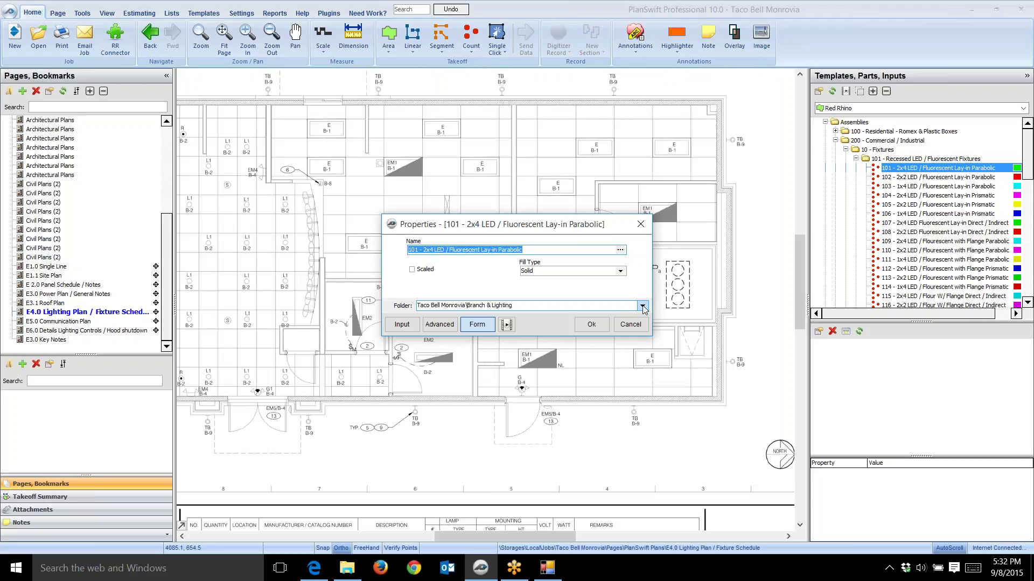
left_click(643, 306)
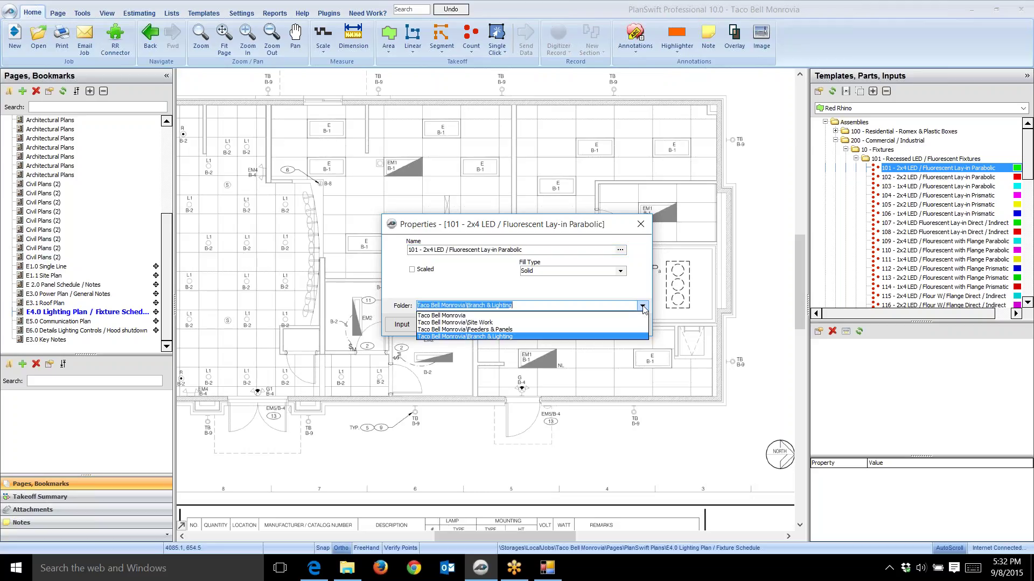
left_click(546, 335)
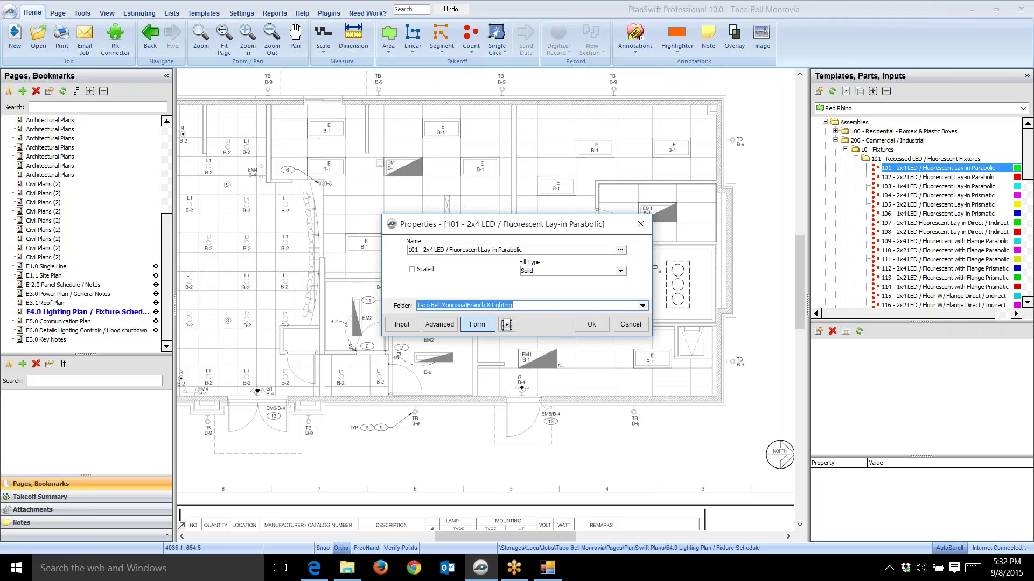
left_click(585, 324)
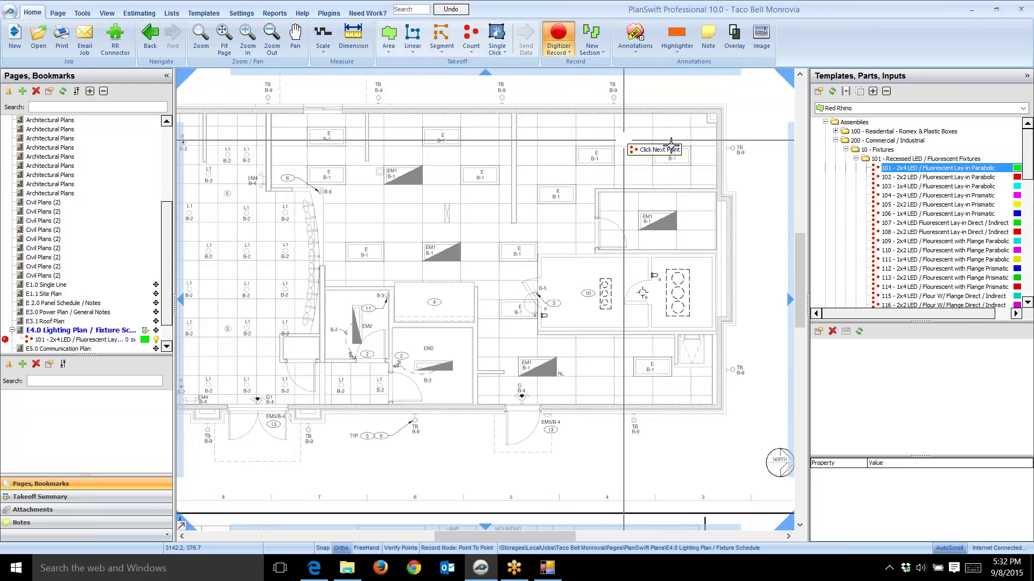
Count the six 2x4 LED fixtures on the plan, then select the E4.0 Lighting Plan page.
left_click(674, 139)
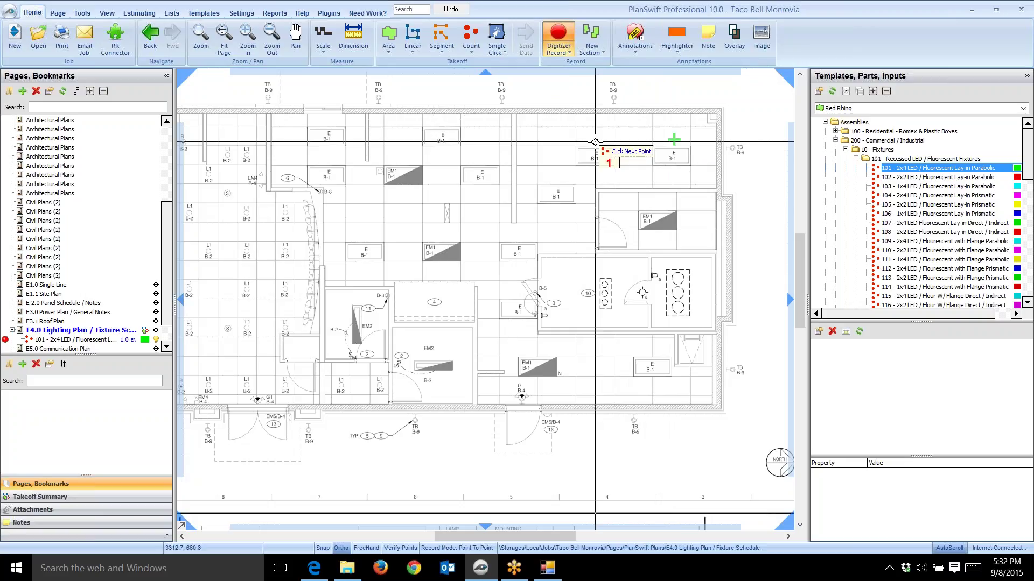
left_click(595, 141)
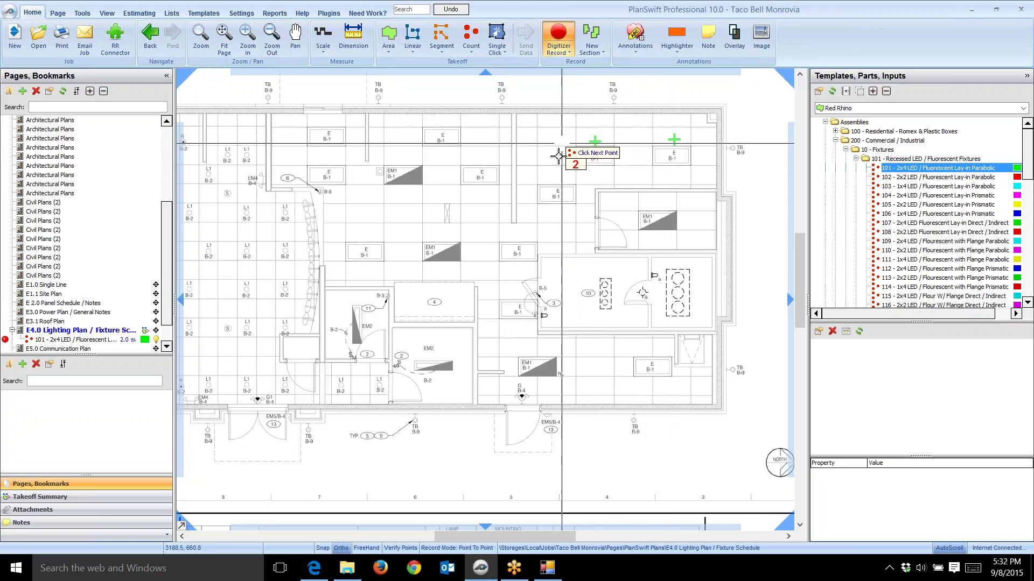
left_click(554, 178)
left_click(484, 159)
left_click(442, 152)
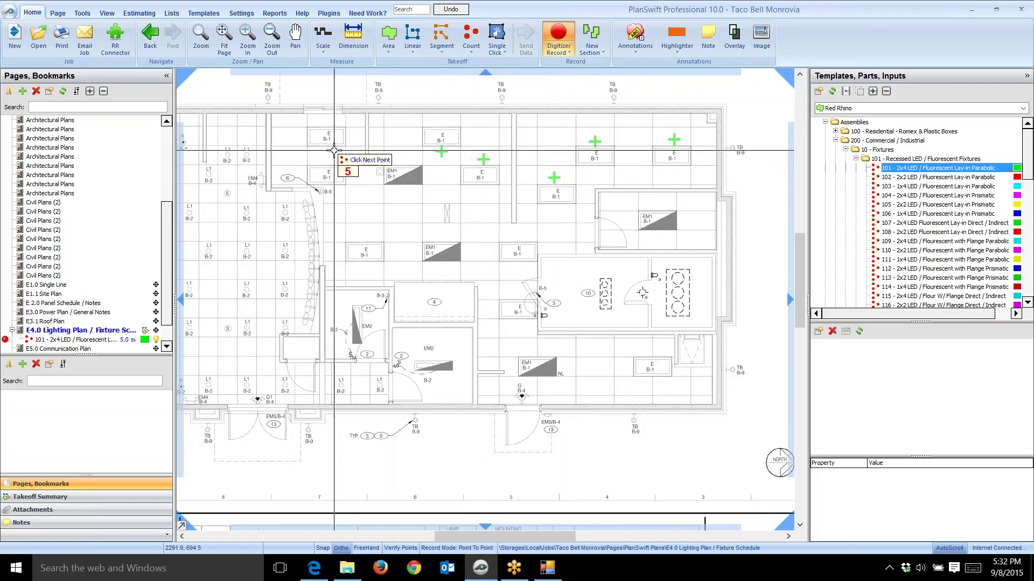
left_click(327, 153)
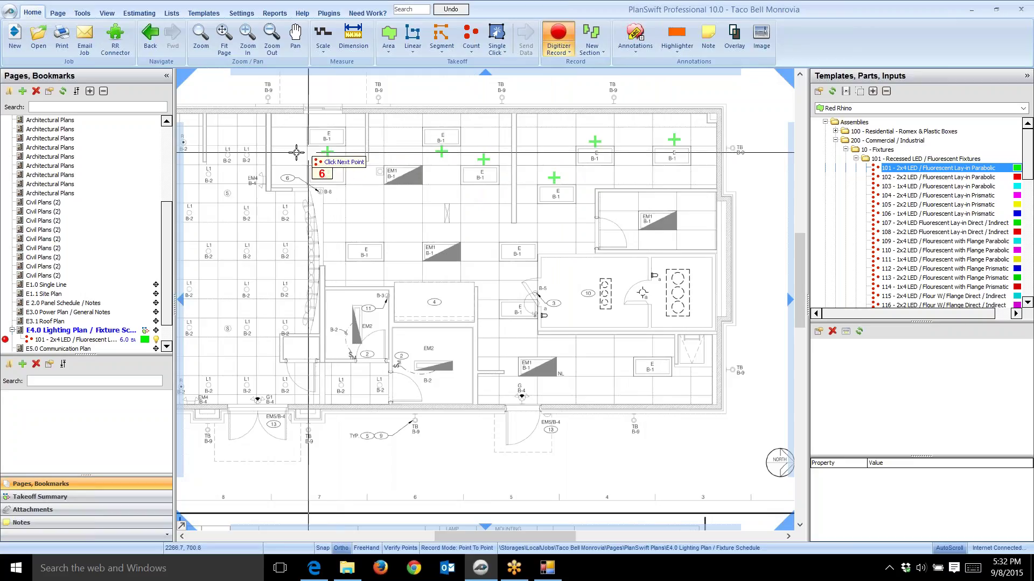
left_click(113, 330)
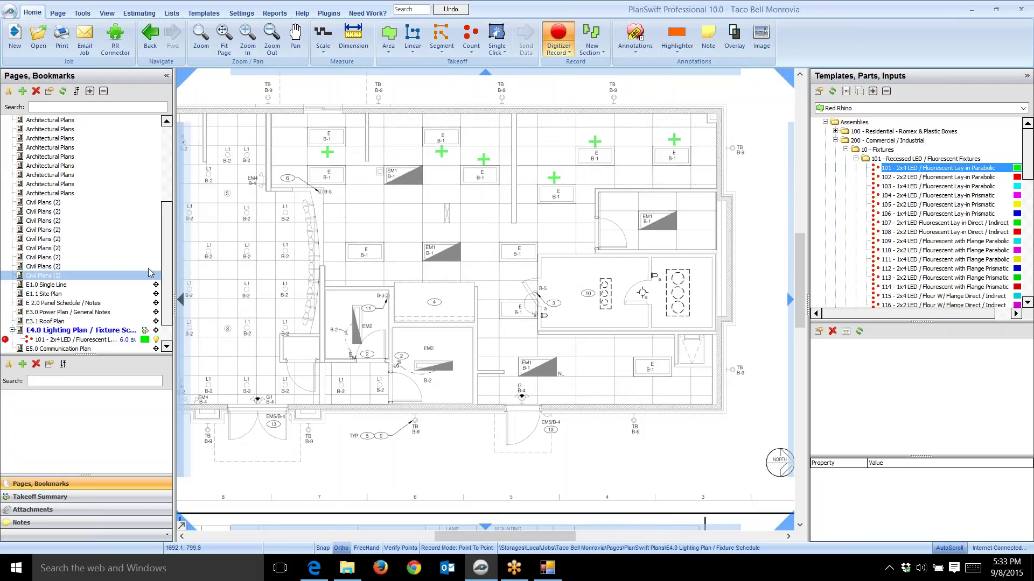
scroll(114, 315, "down", 1)
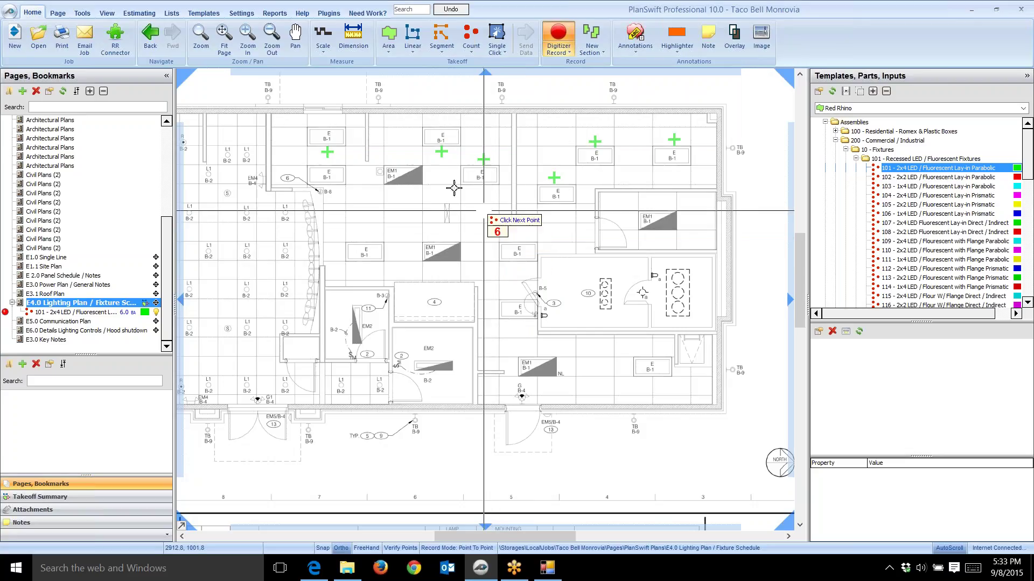
Switch to the Estimating view and re-expand the Taco Bell Monrovia estimate tree.
left_click(138, 13)
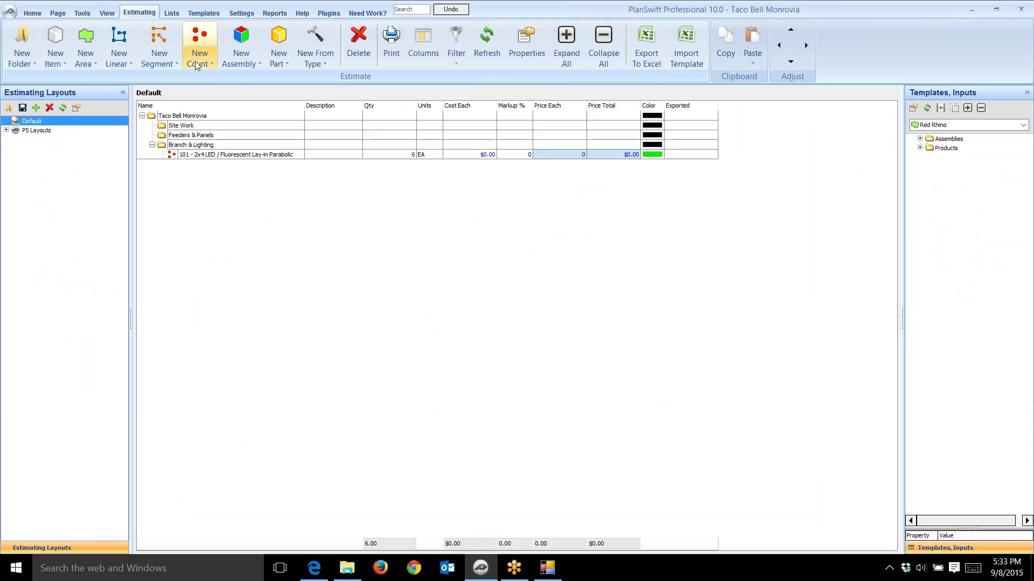
left_click(153, 117)
left_click(142, 117)
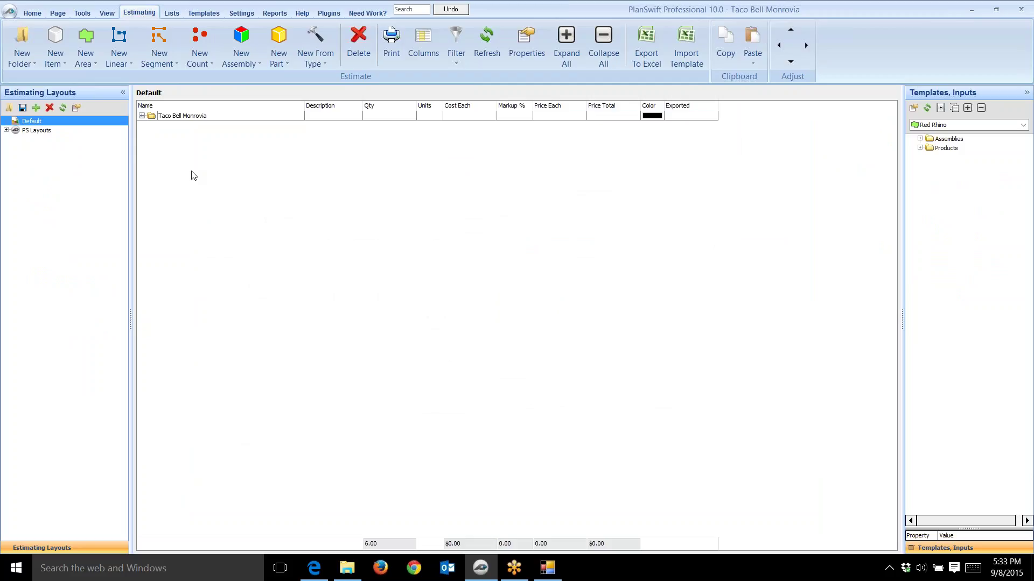
left_click(143, 119)
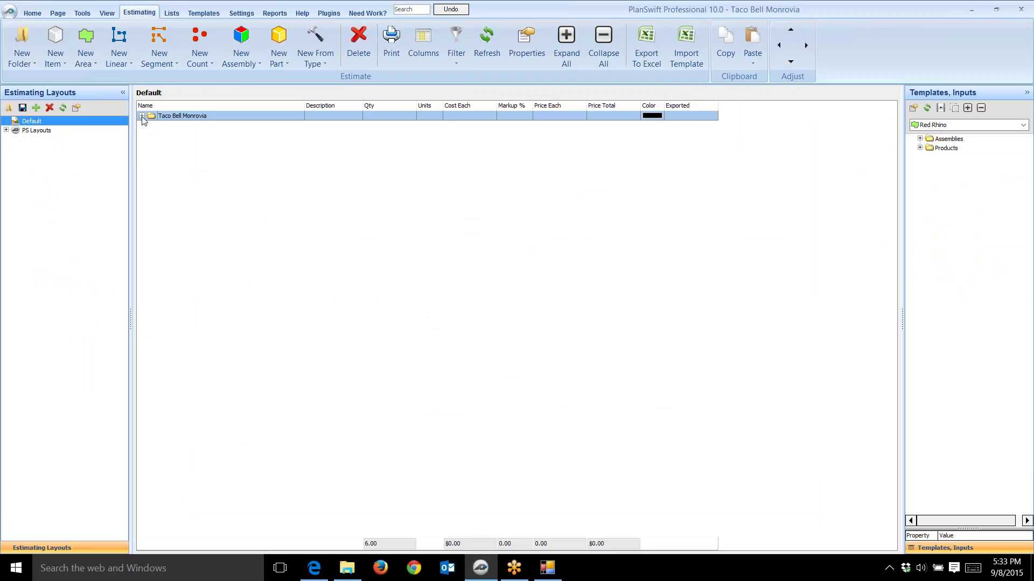
left_click(142, 115)
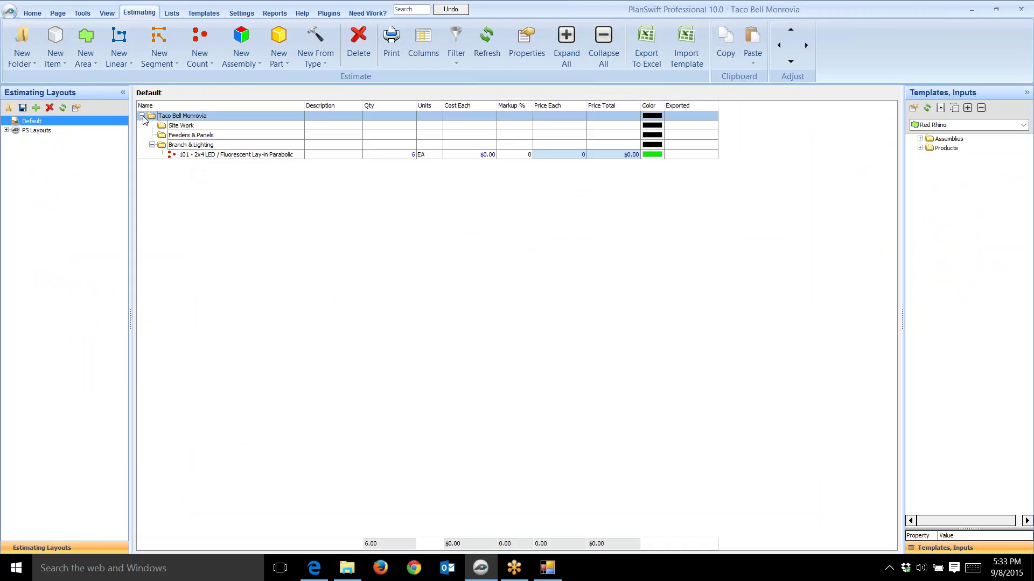
Select the 101 2x4 LED item at 6 EA under Branch & Lighting, then bring up Red Rhino Integrator.
left_click(161, 125)
left_click(161, 144)
left_click(221, 155)
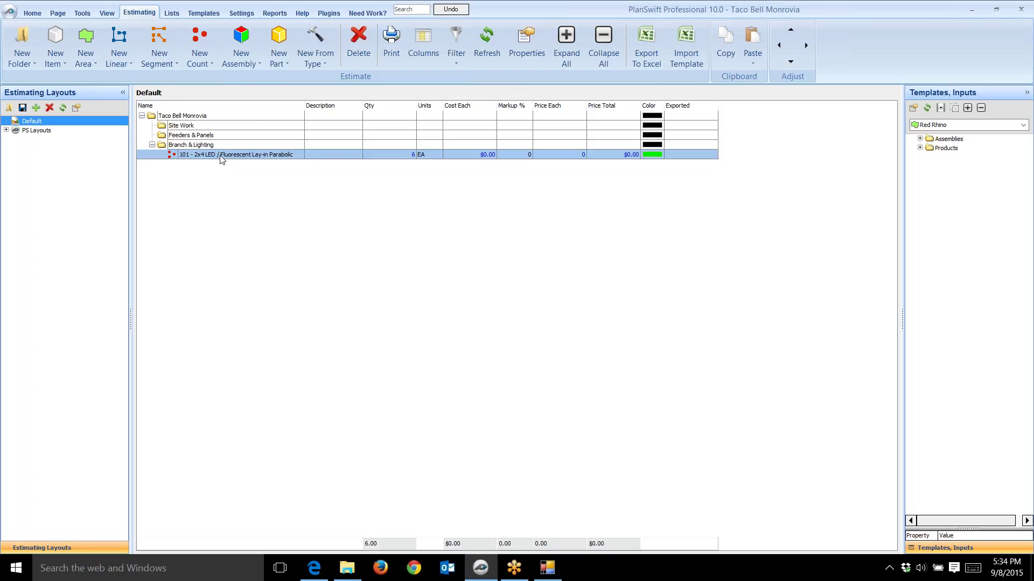
left_click(258, 191)
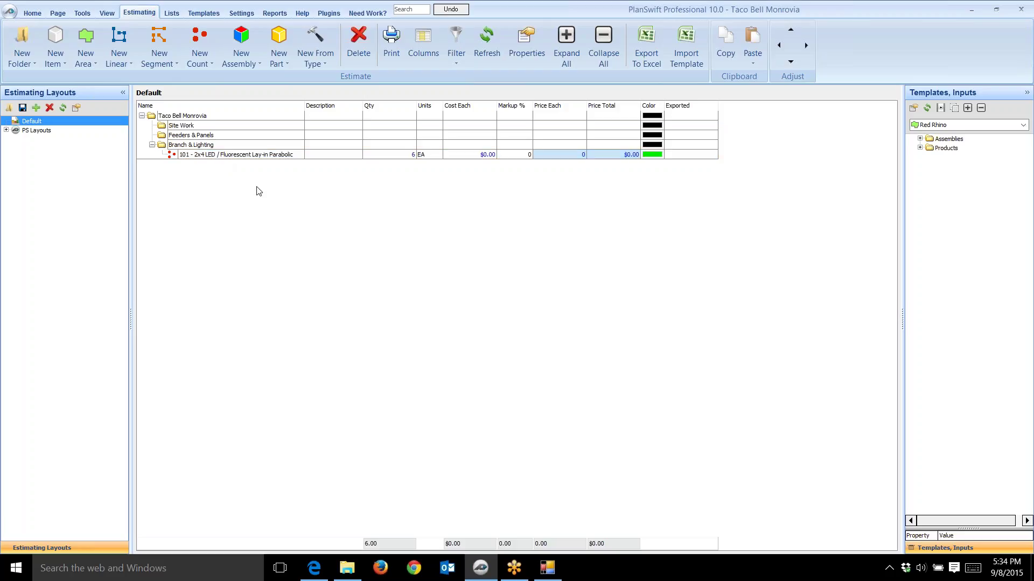
left_click(248, 156)
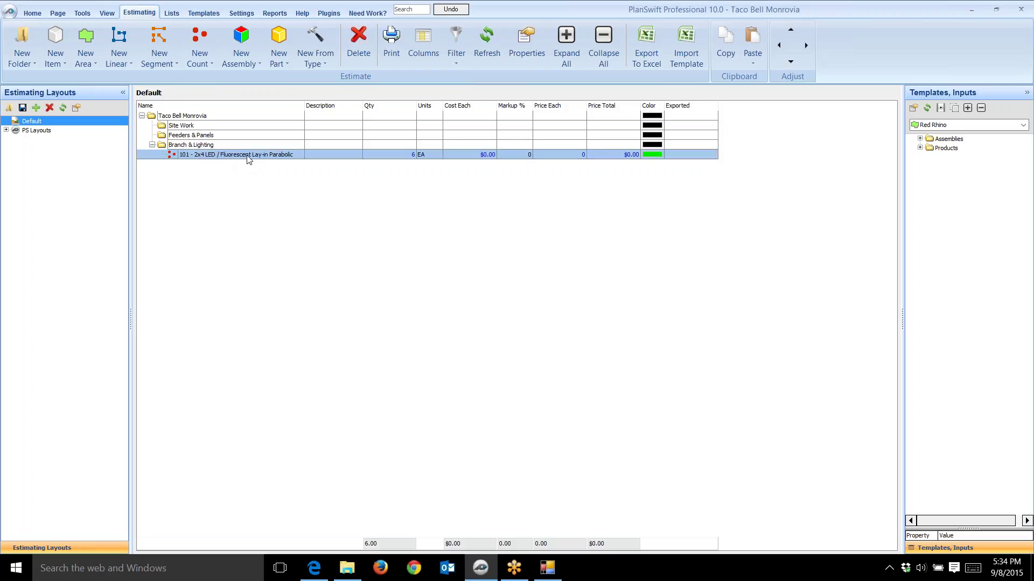
left_click(248, 156)
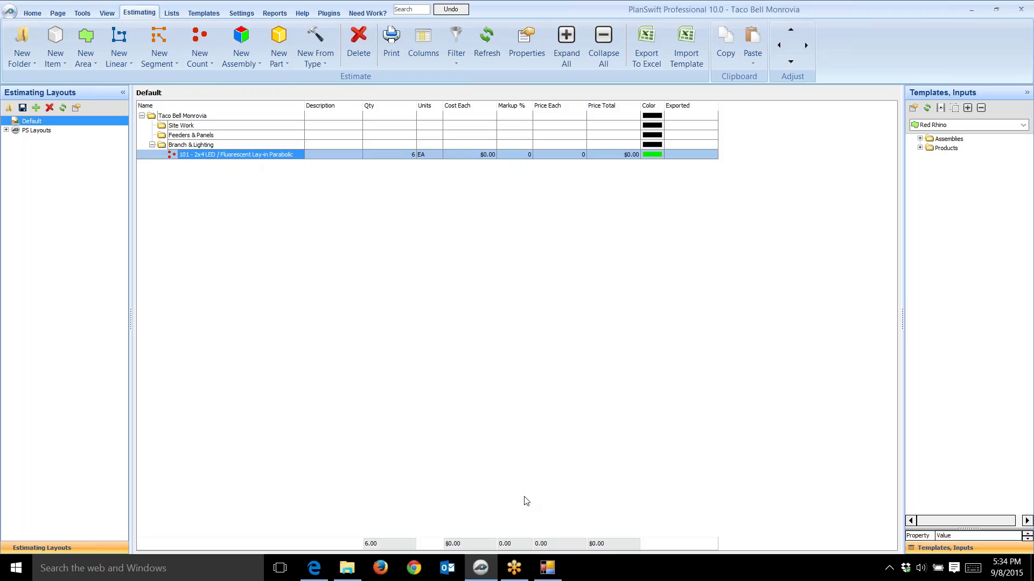
left_click(555, 576)
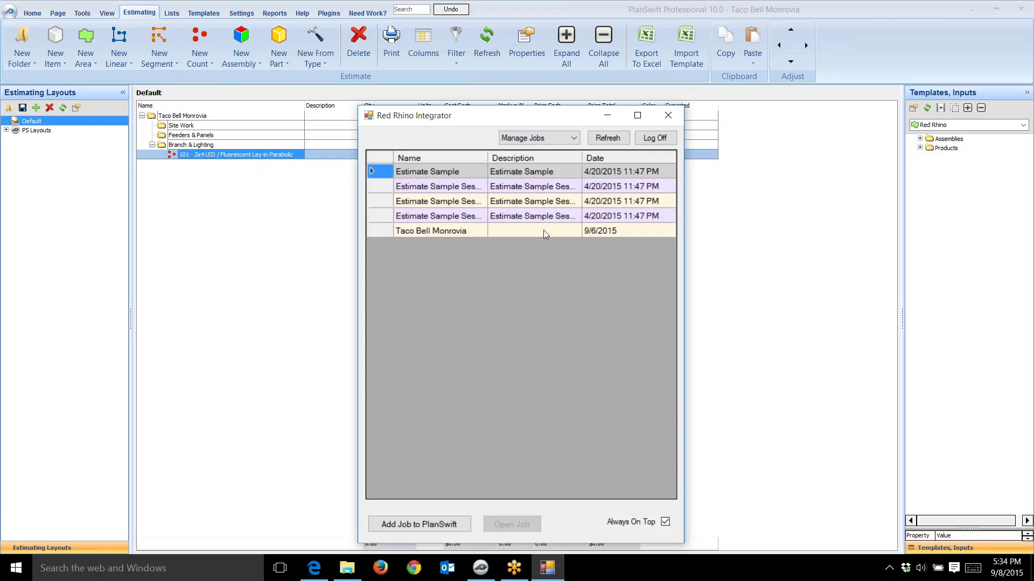
Select the Taco Bell Monrovia job and switch the integrator to Export Takeoff.
left_click(571, 140)
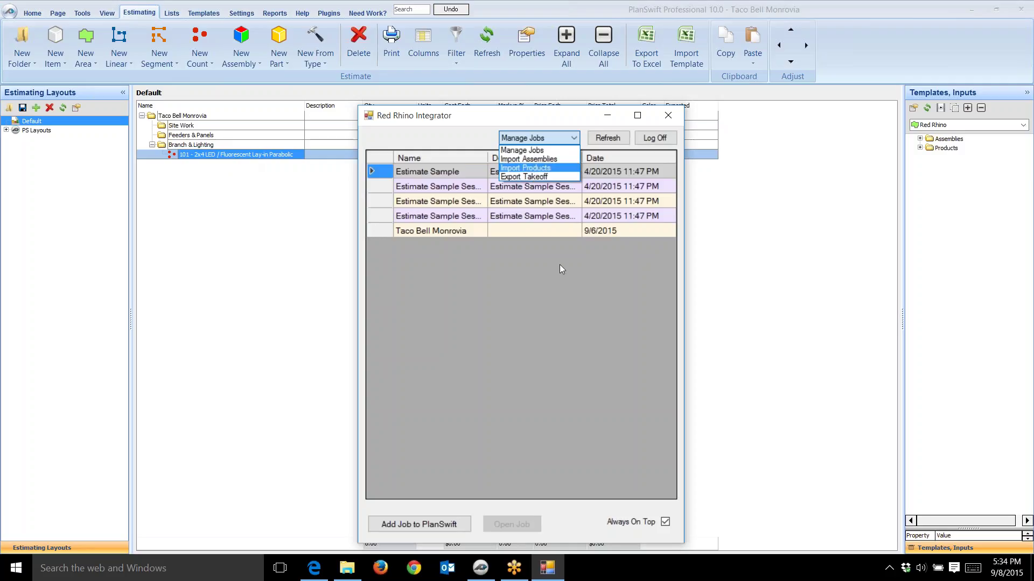
left_click(386, 230)
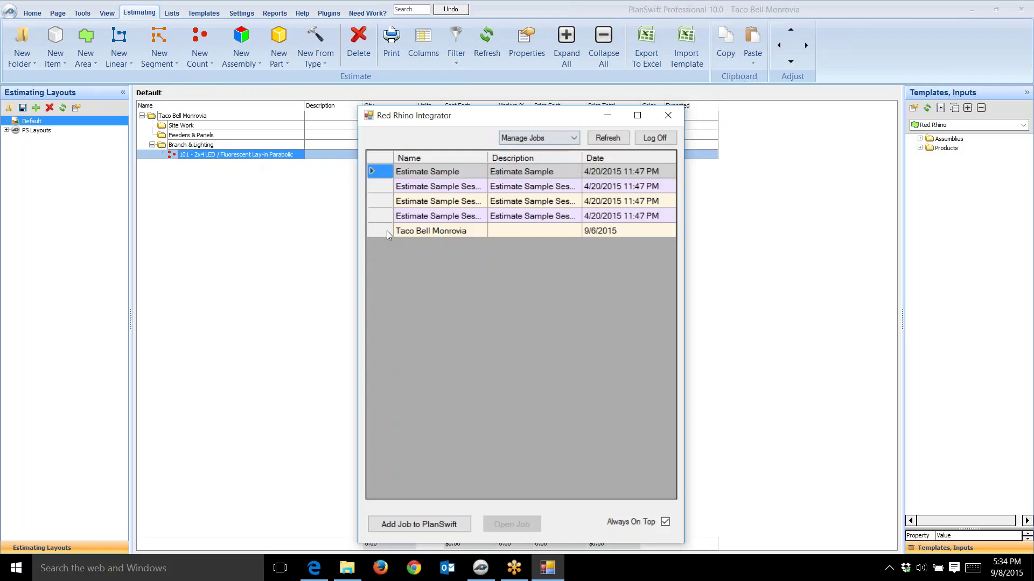
left_click(386, 231)
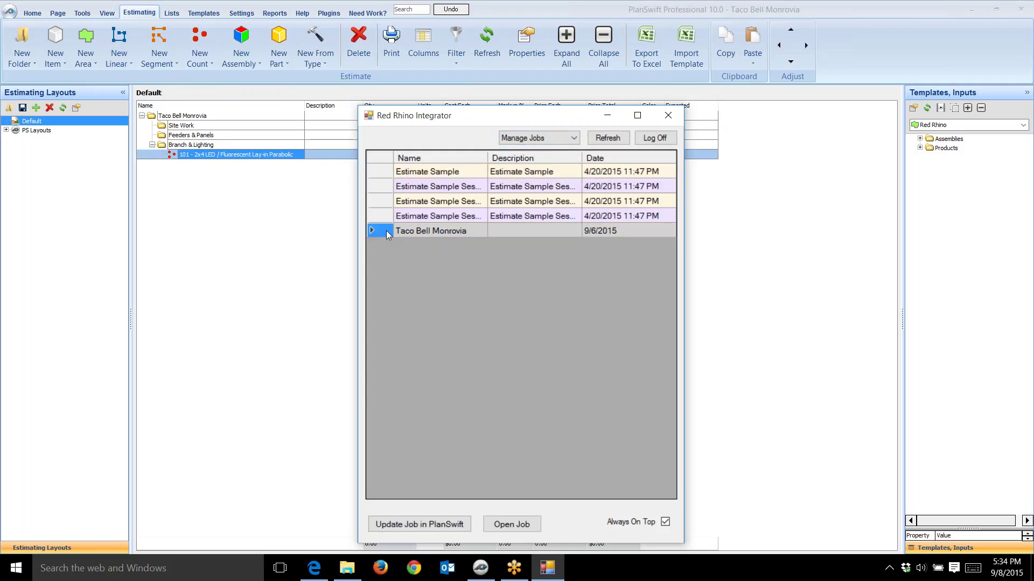
left_click(573, 139)
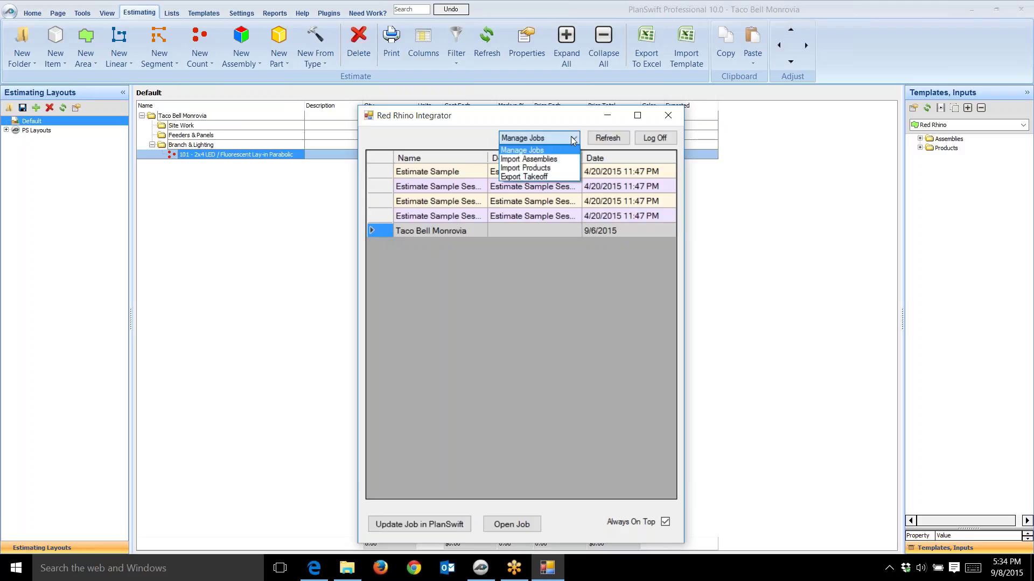
left_click(537, 177)
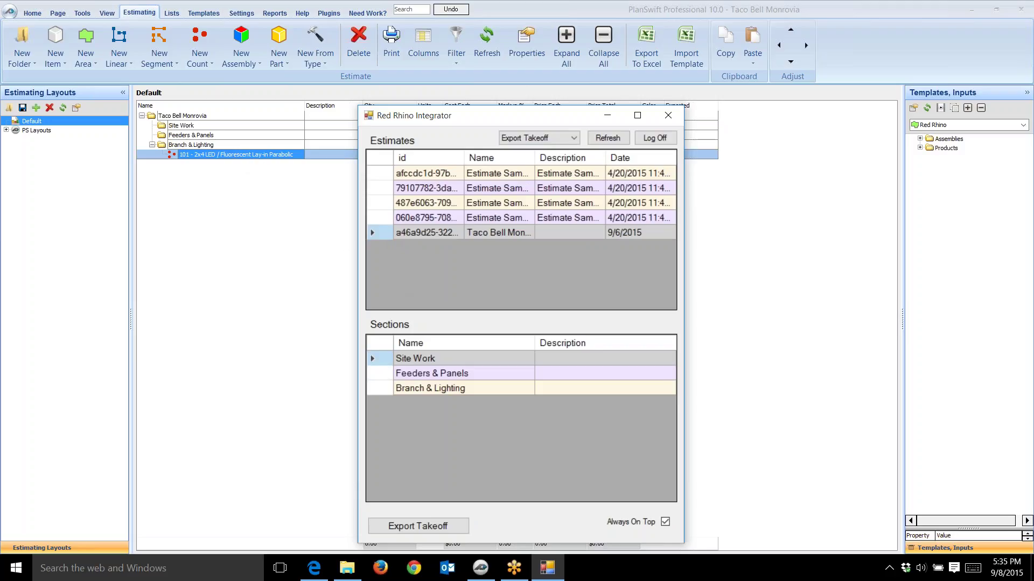
Choose Branch & Lighting as the target section and export the takeoff until it completes successfully.
double_click(424, 389)
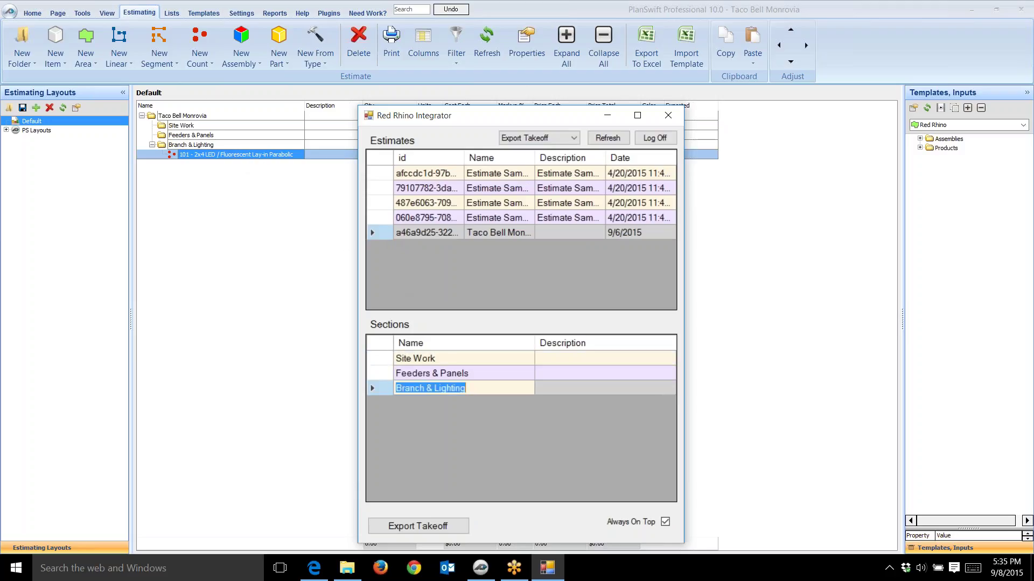
left_click(478, 390)
left_click(441, 527)
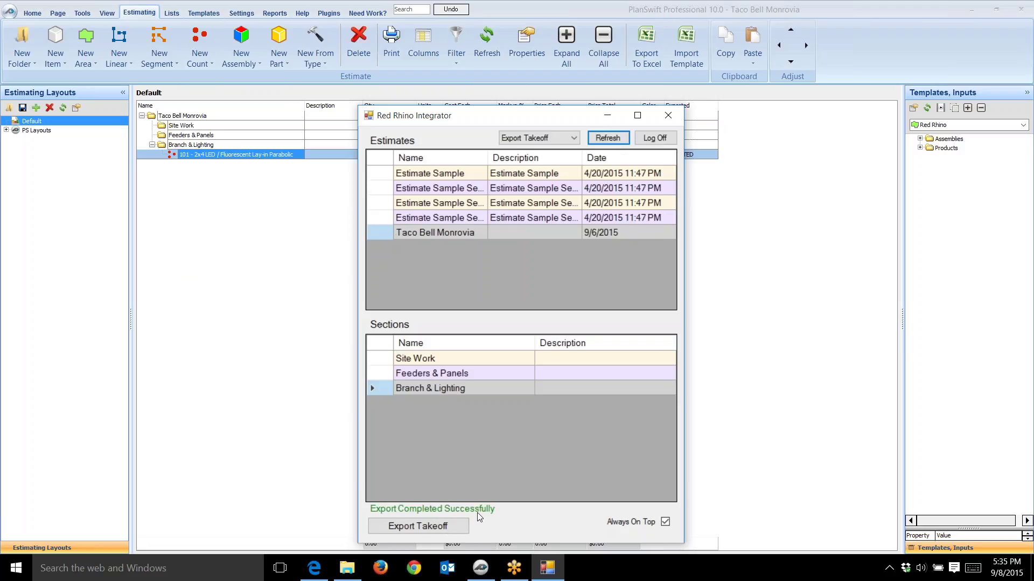
Minimize the Red Rhino Integrator to reveal the 6 EA 2x4 LED item marked EXPORTED.
left_click(608, 115)
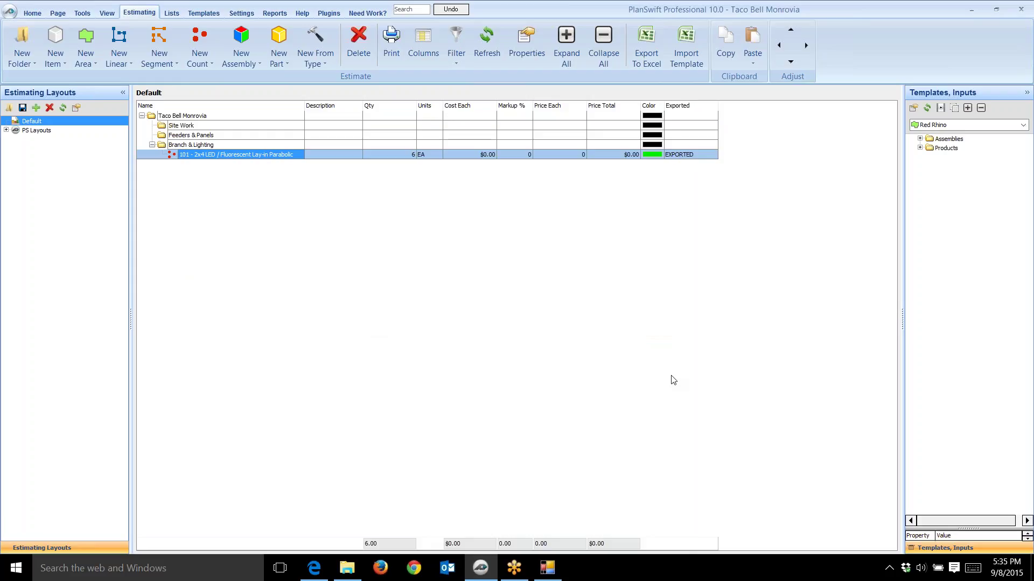
In Edge, show the Branch & Lighting take-off listing the 2x4 LED parts ($39.27, 5.10 hours).
mouse_move(326, 564)
left_click(327, 479)
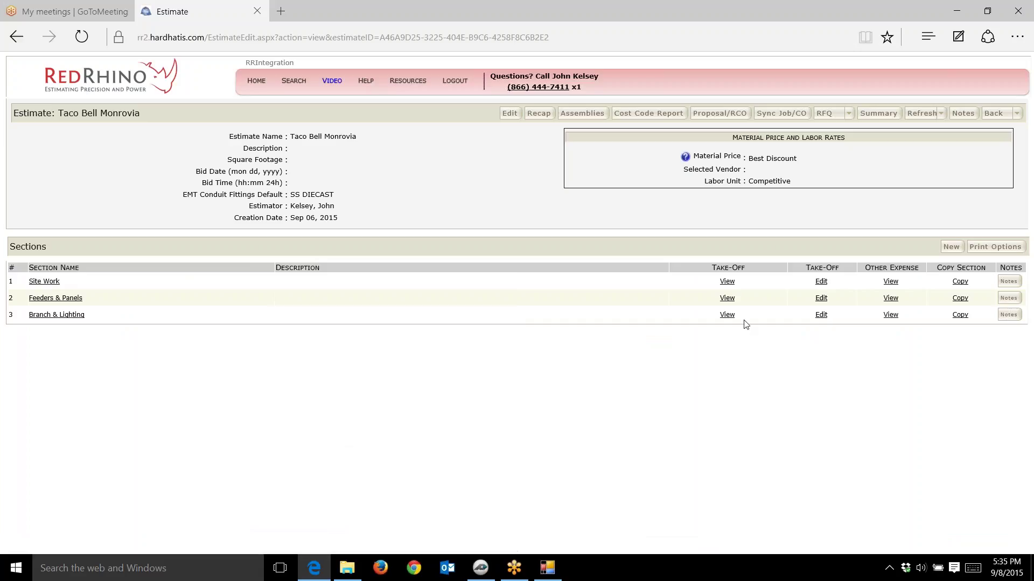
left_click(726, 315)
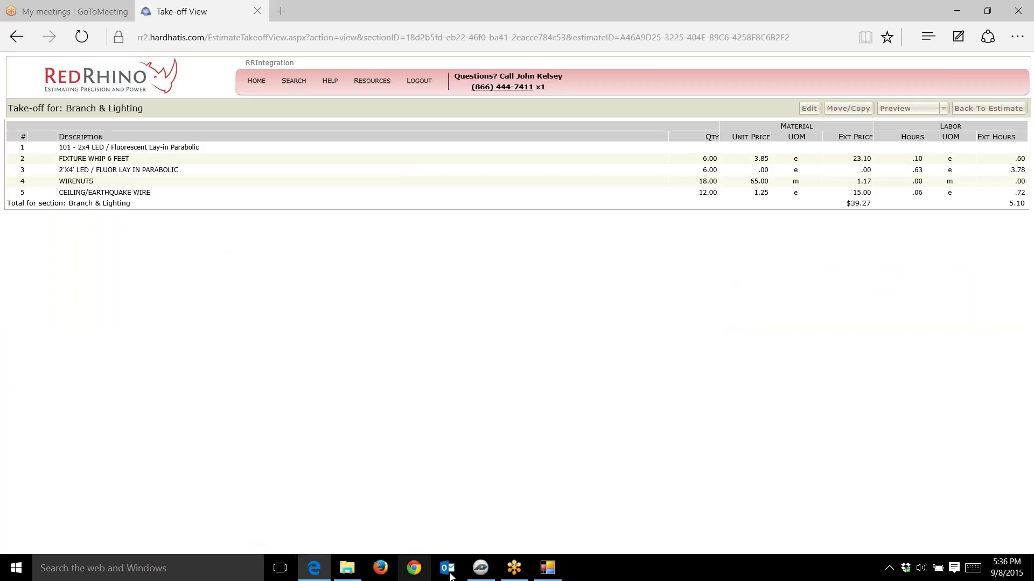
Return to PlanSwift's Estimating grid and reopen the integrator showing Export Completed Successfully.
left_click(481, 568)
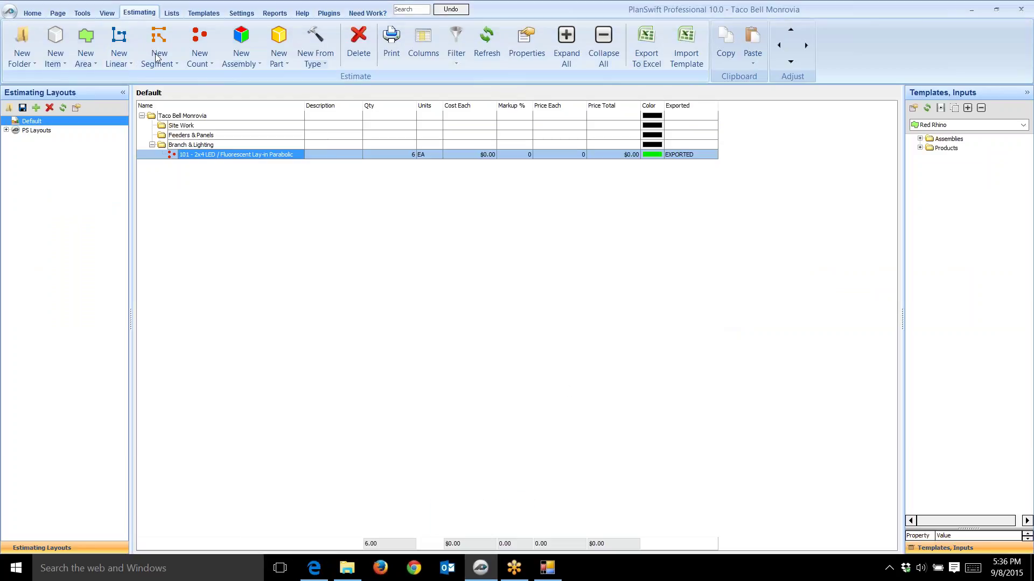
left_click(33, 13)
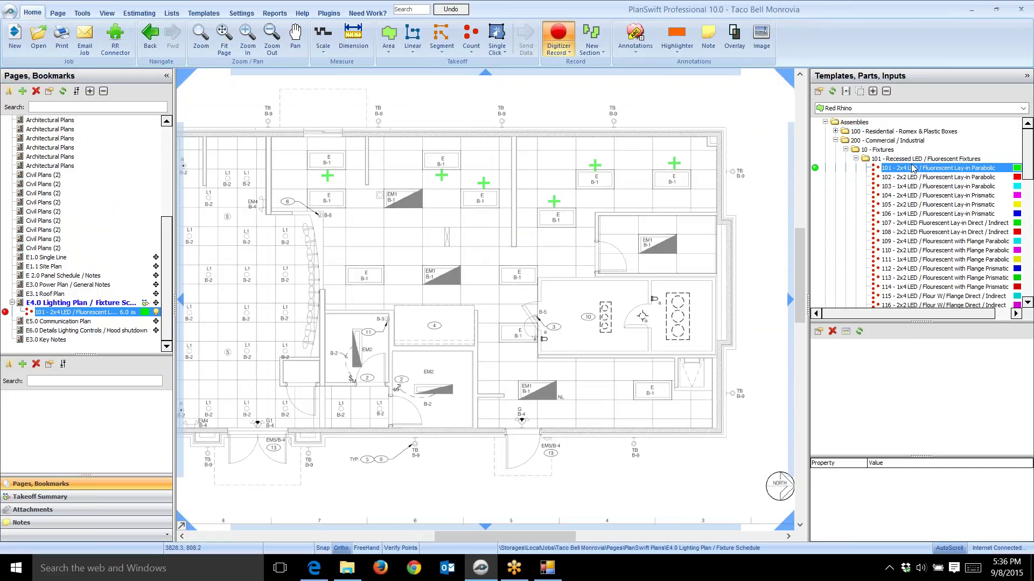
left_click(138, 12)
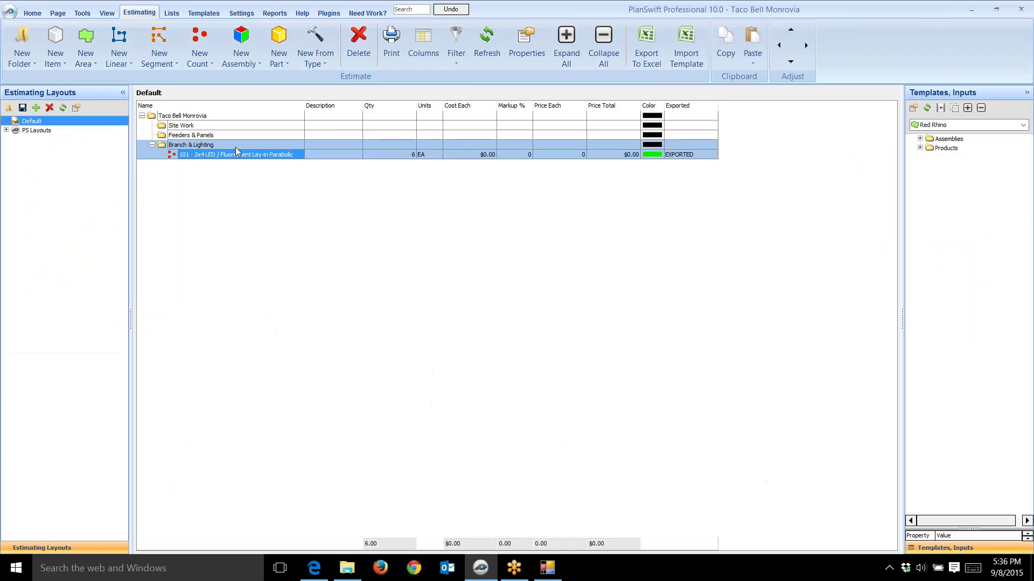
left_click(548, 569)
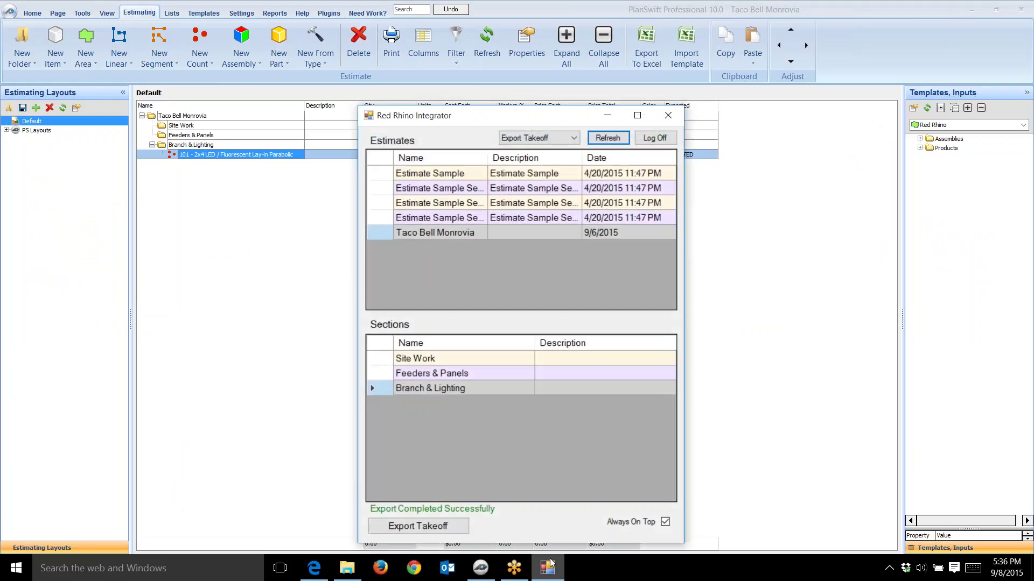